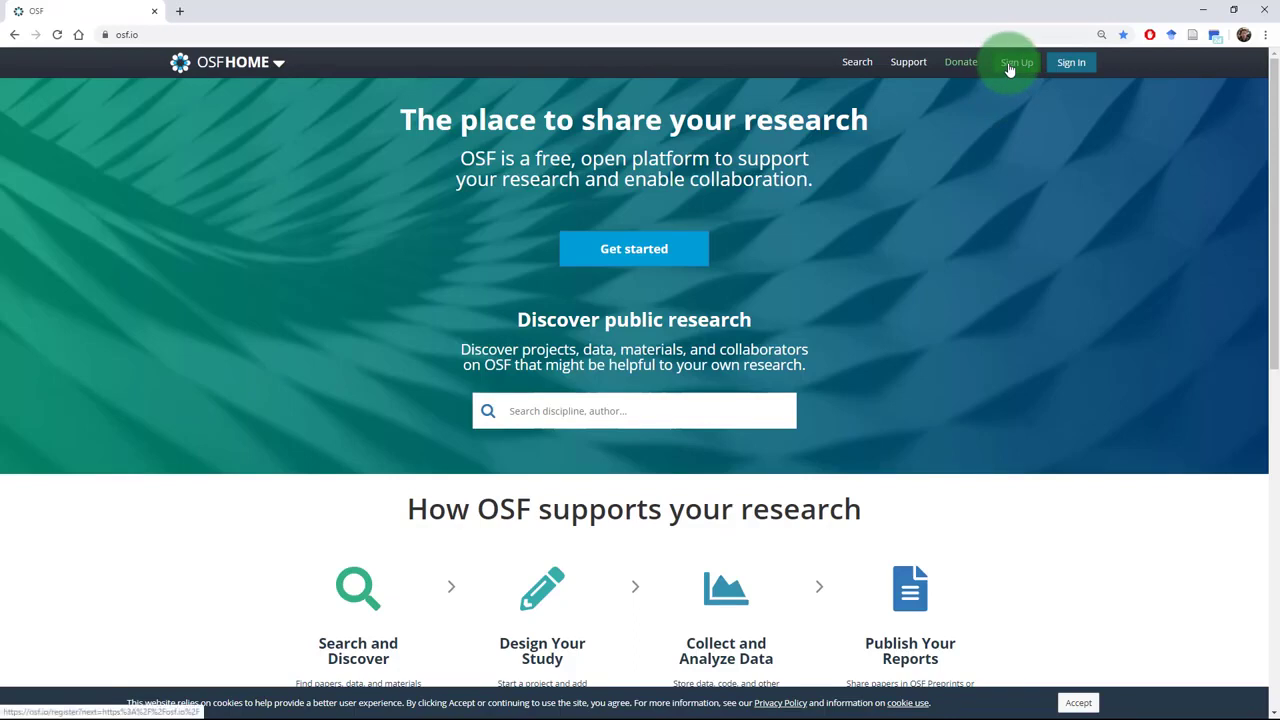
Start a free OSF account, accept the terms, pass reCAPTCHA and enter the full name.
left_click(1012, 64)
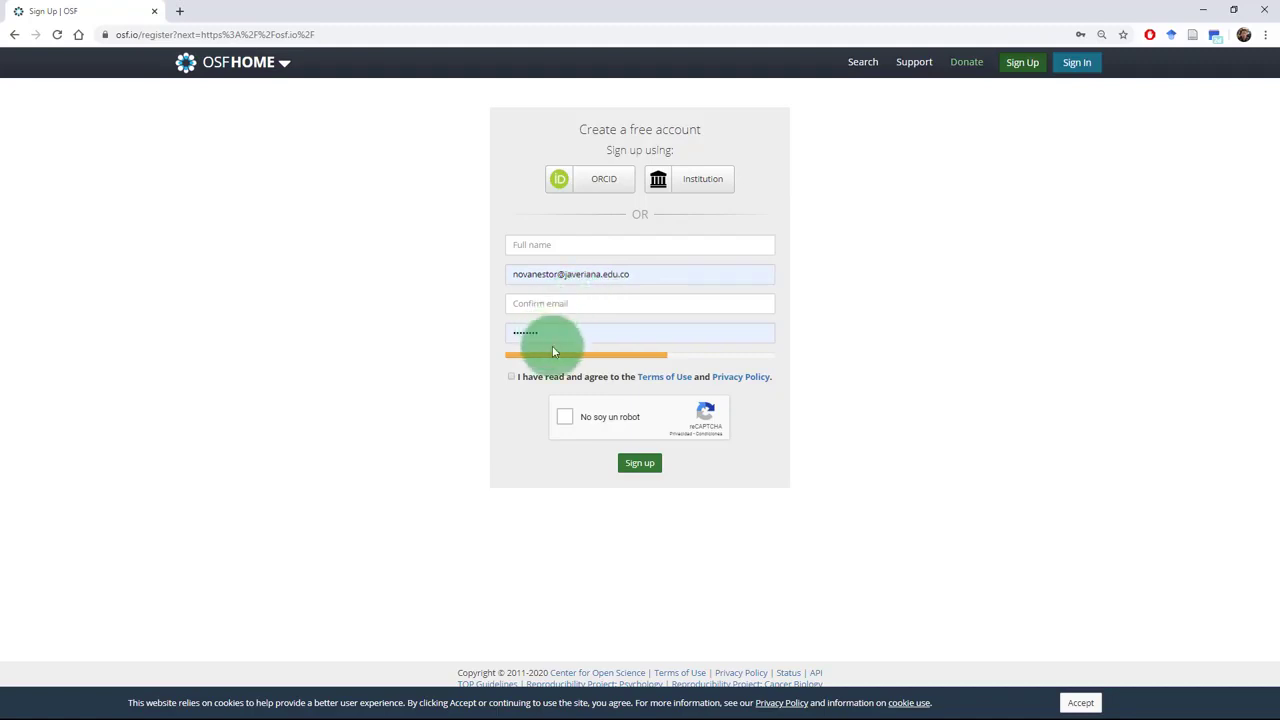
left_click(511, 378)
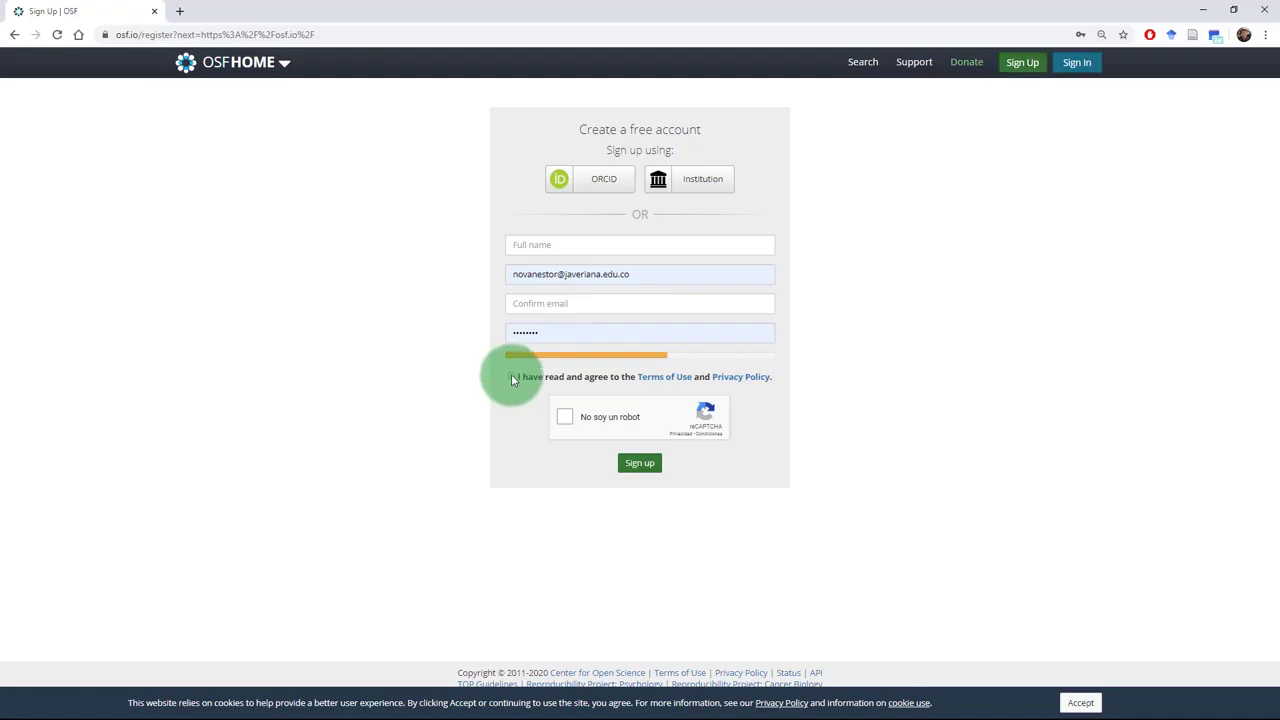
left_click(566, 418)
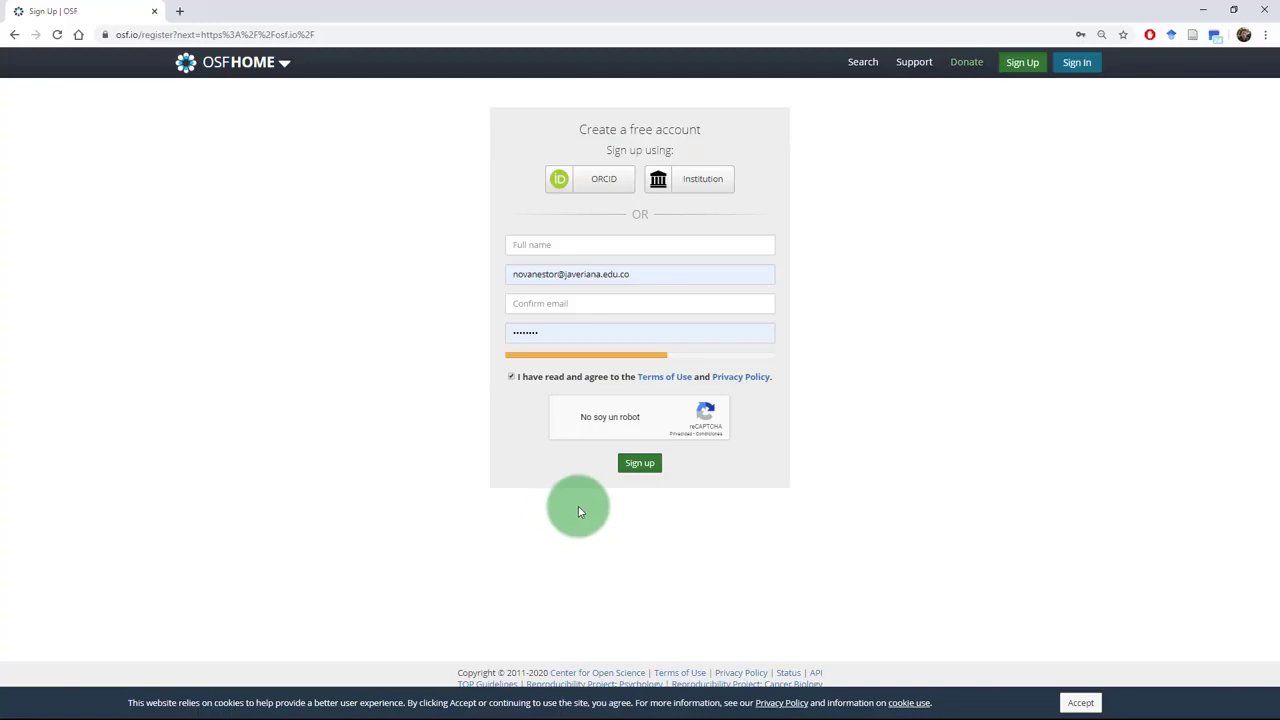
left_click(543, 245)
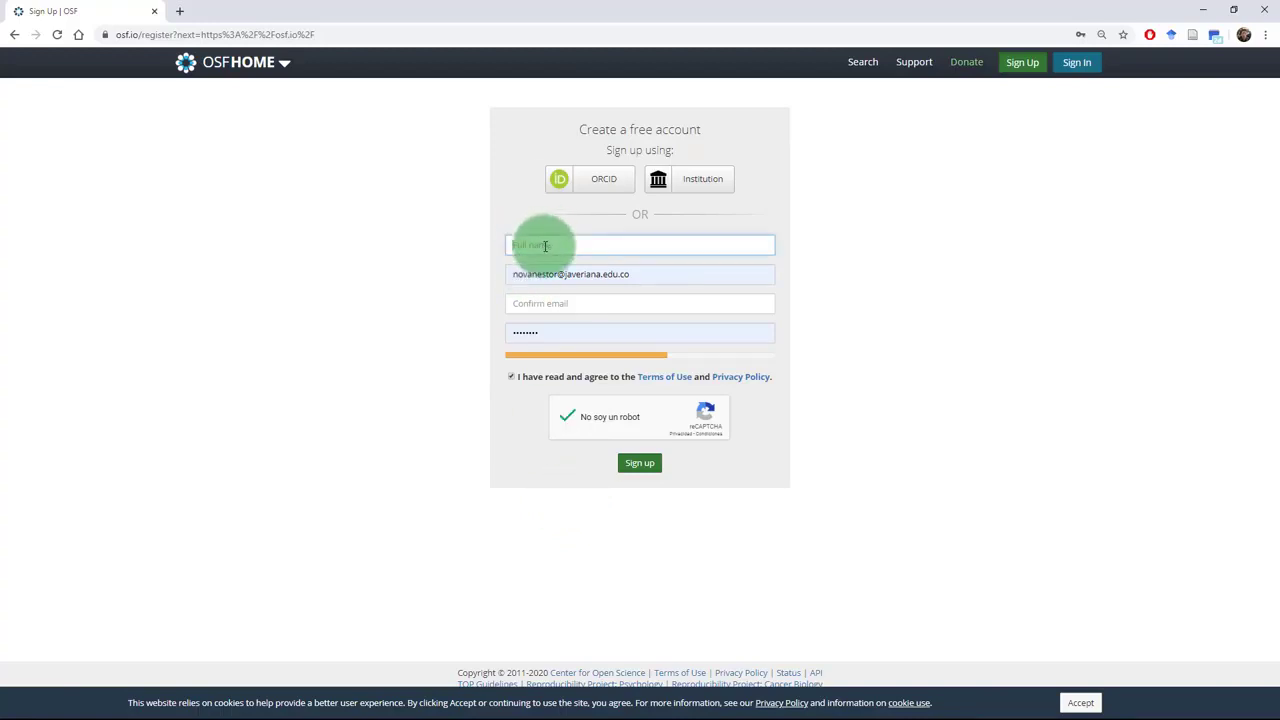
Paste the same e-mail address into Confirm email and submit the sign-up form.
left_click(656, 277)
key("ctrl+c")
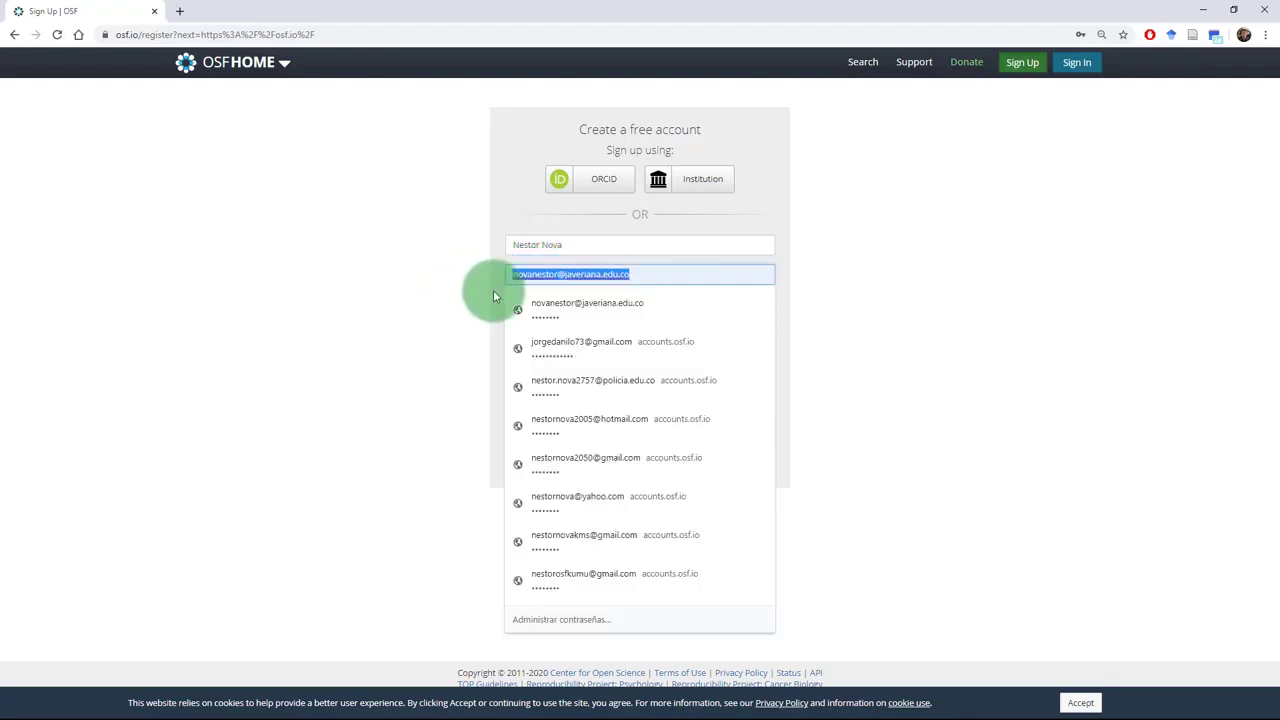
left_click(597, 324)
left_click(571, 303)
key("ctrl+v")
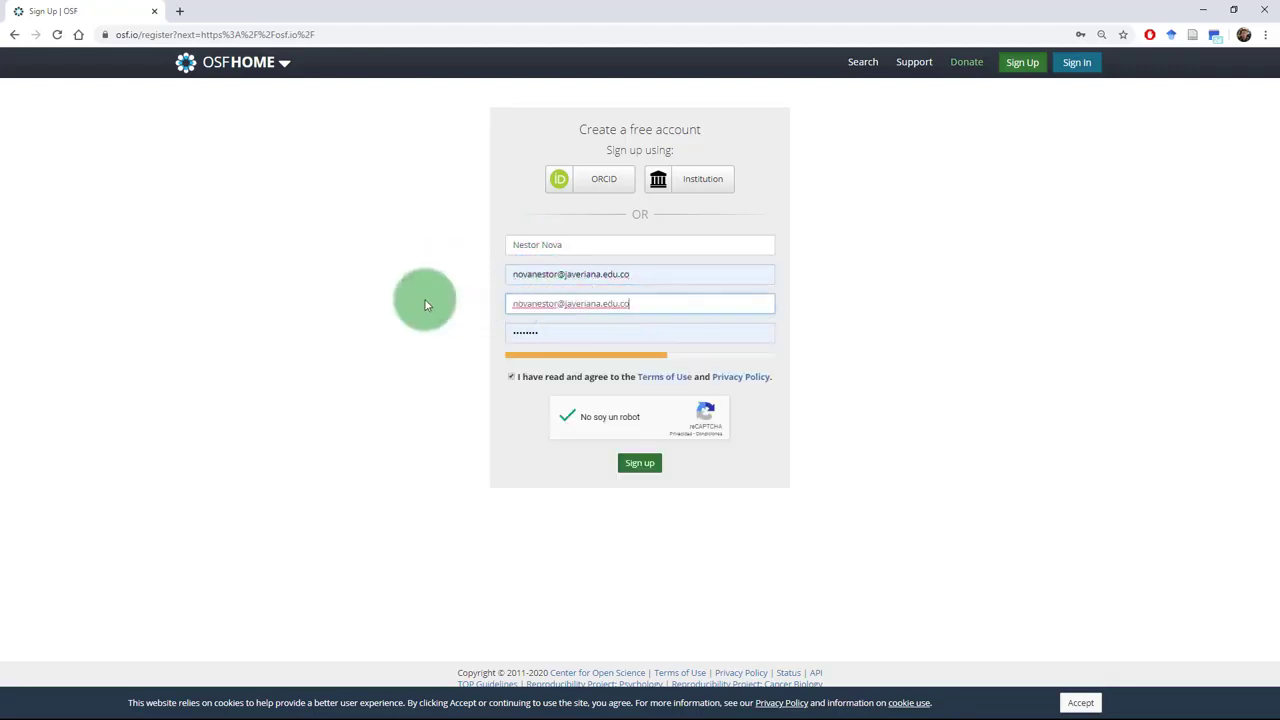
left_click(640, 467)
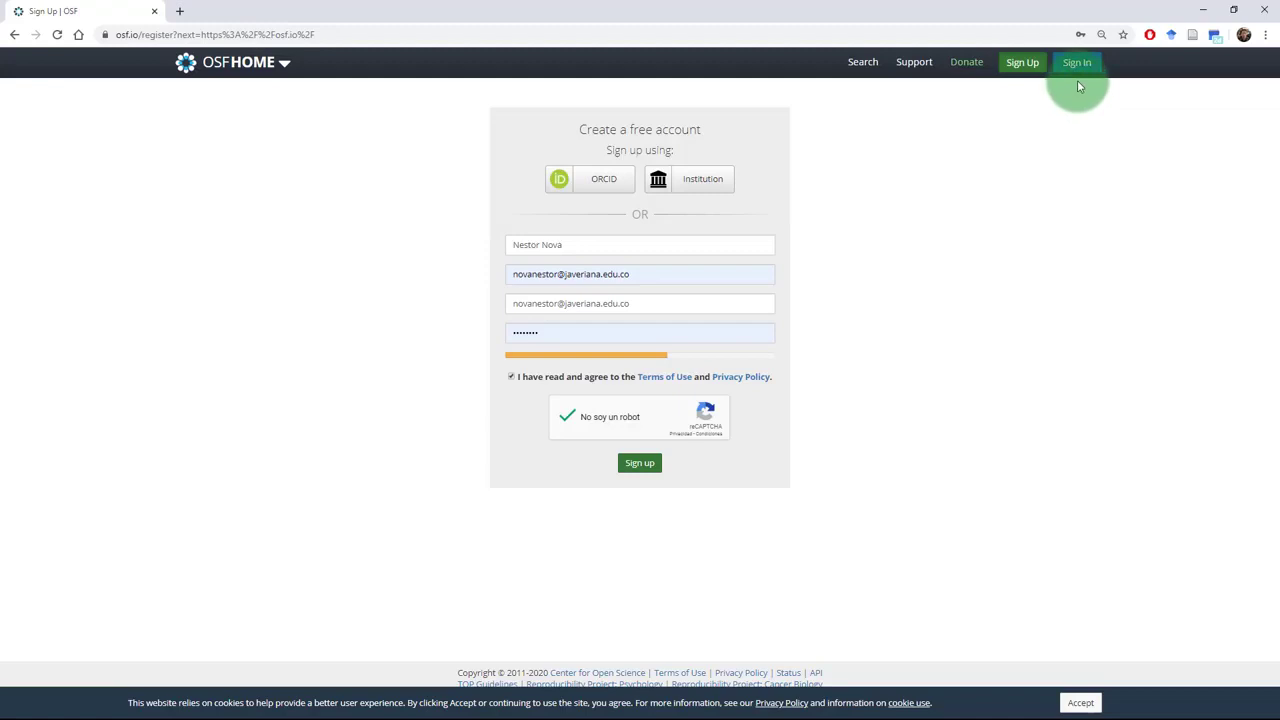
Sign in with the saved e-mail and password to reach the Dashboard of projects.
left_click(1077, 70)
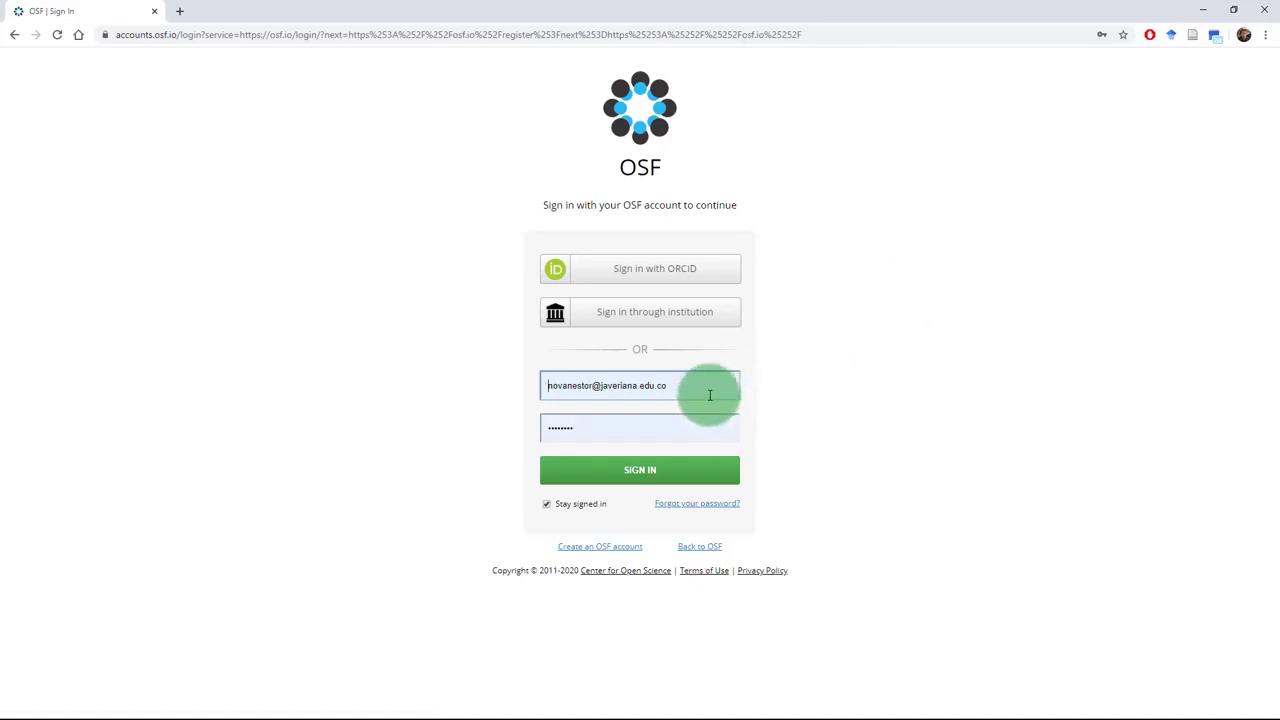
left_click(636, 436)
left_click(843, 386)
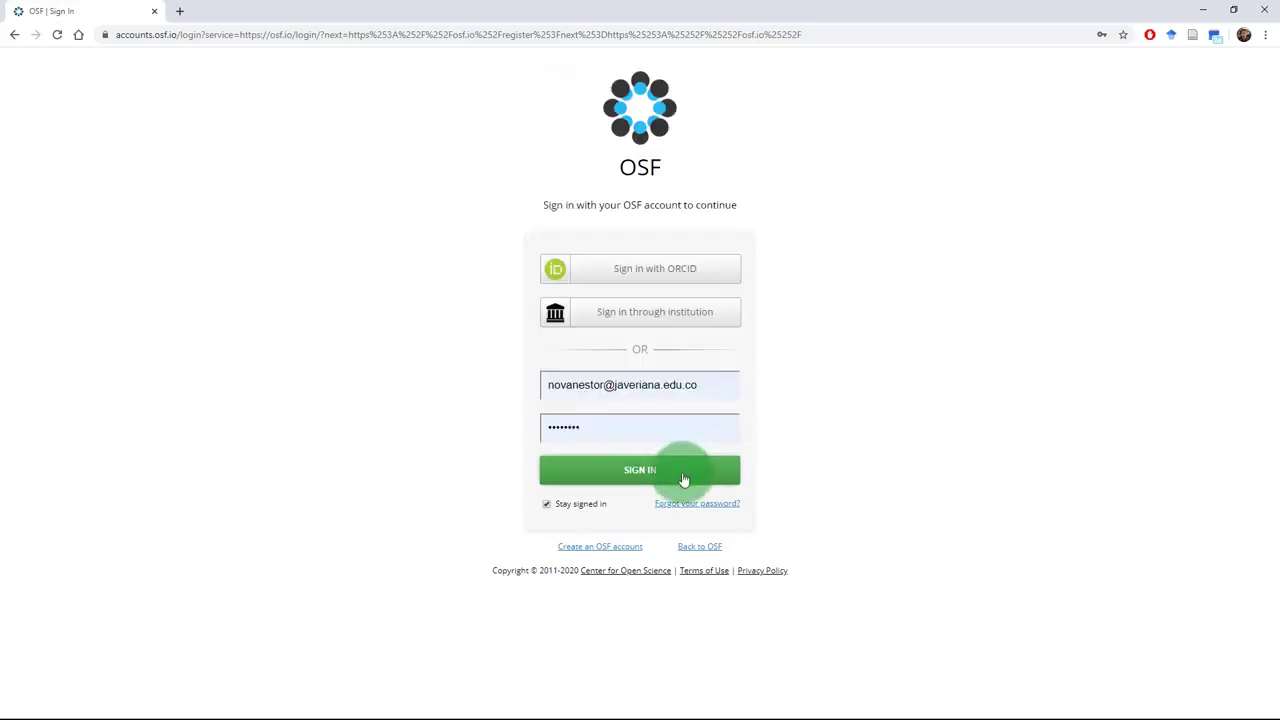
left_click(648, 480)
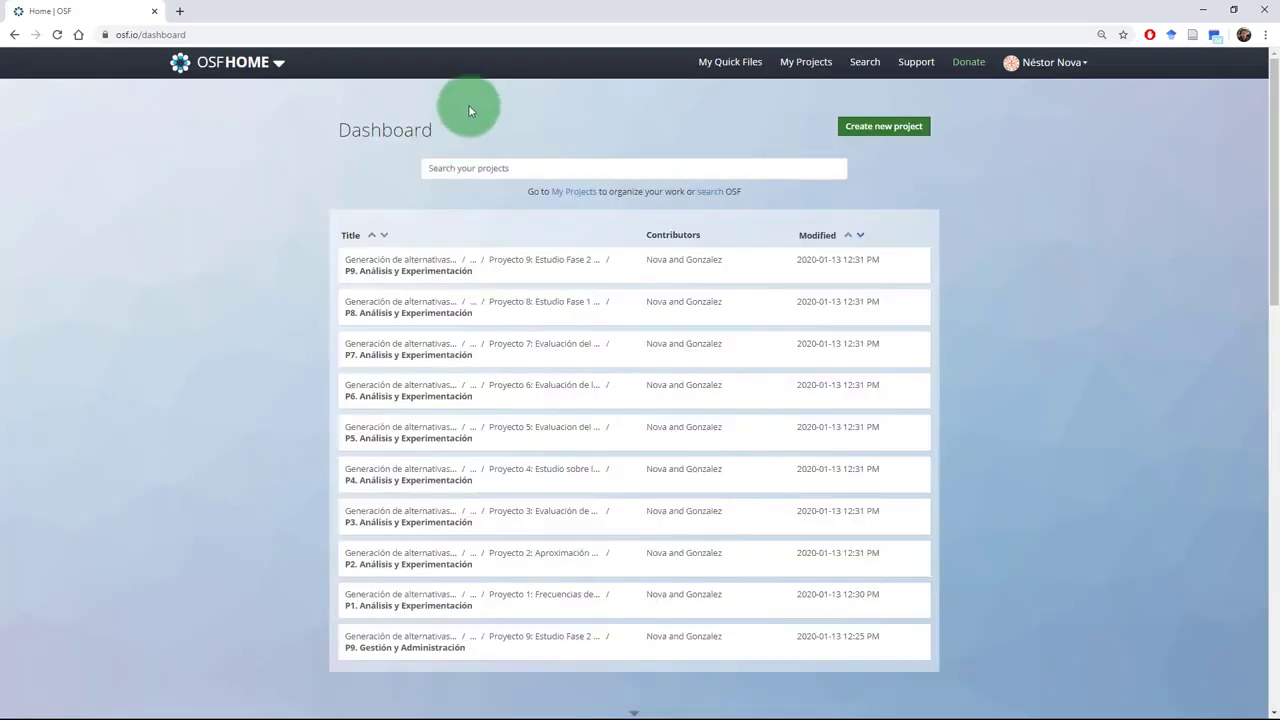
Go to My Profile from the account name menu.
left_click(1065, 68)
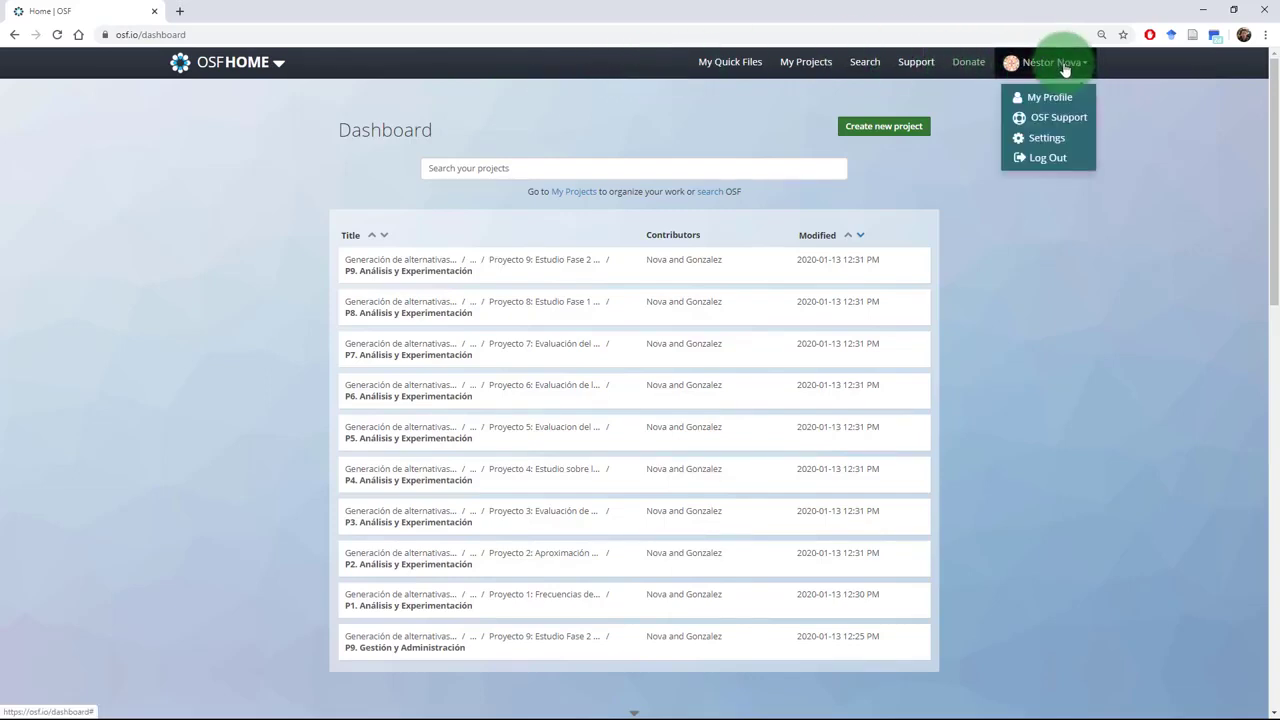
left_click(1062, 100)
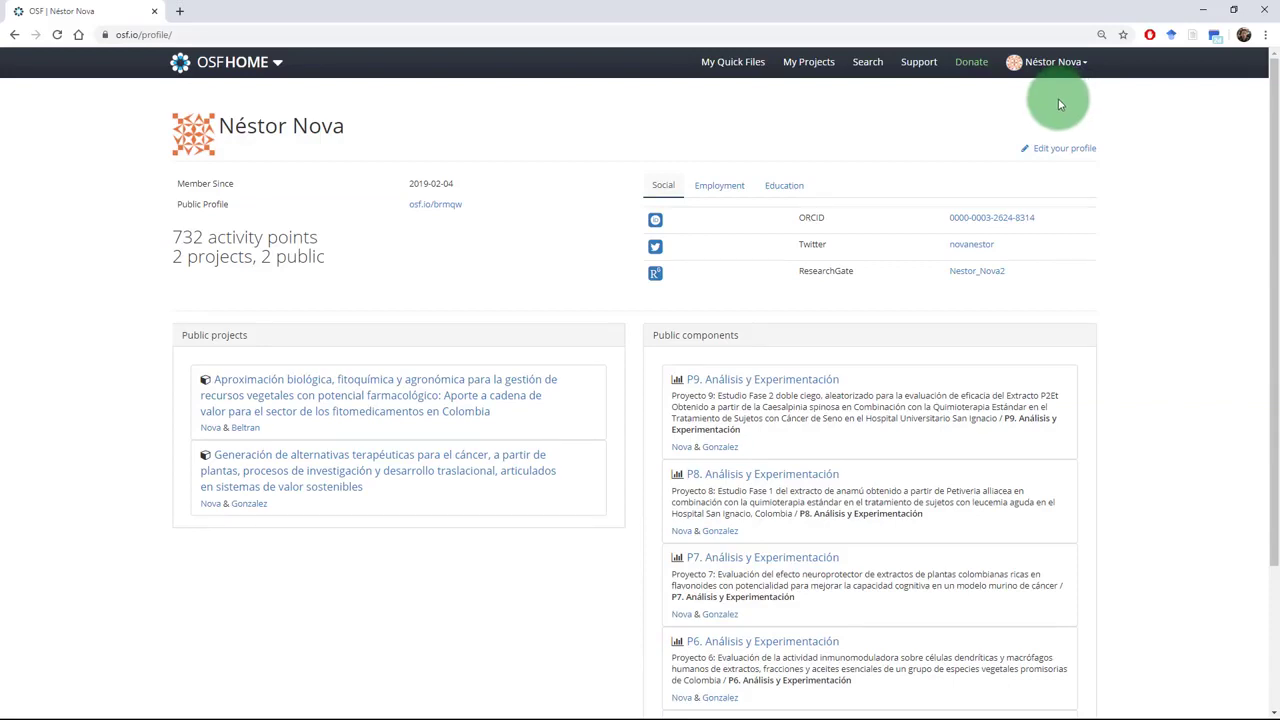
Edit the profile and review the Social tab's ORCID, Twitter and ResearchGate IDs.
left_click(1062, 150)
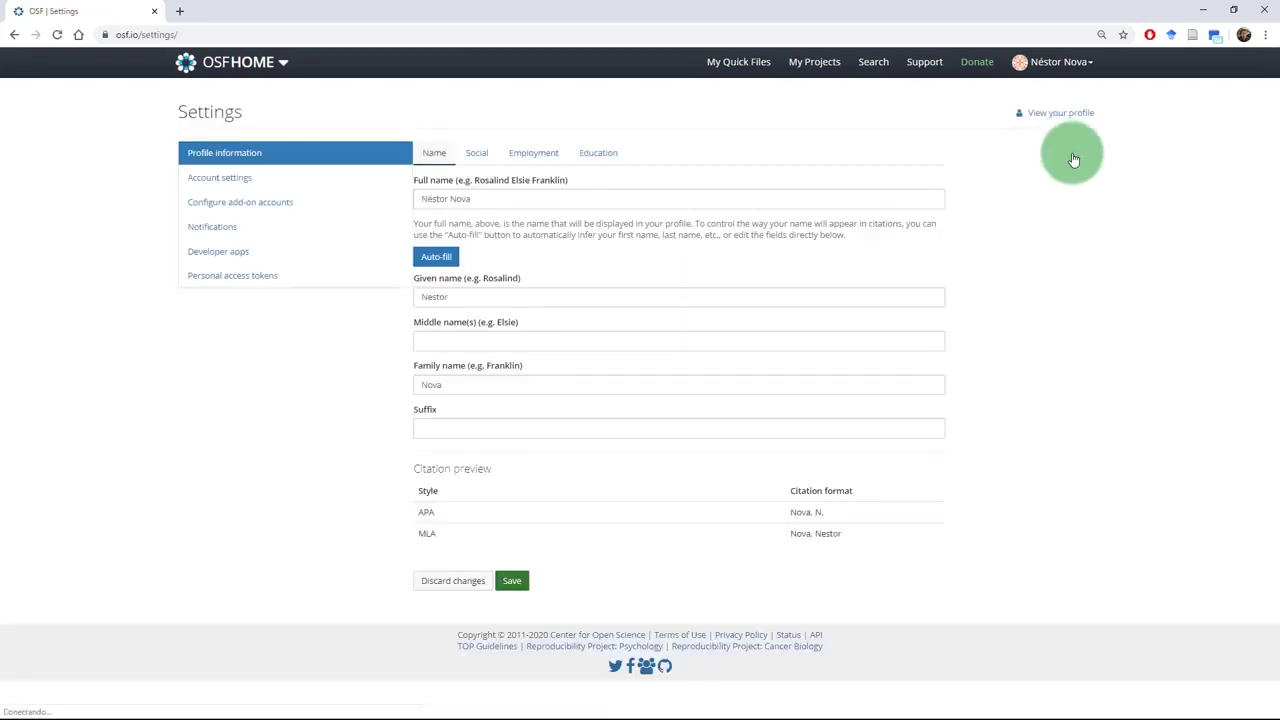
left_click(433, 154)
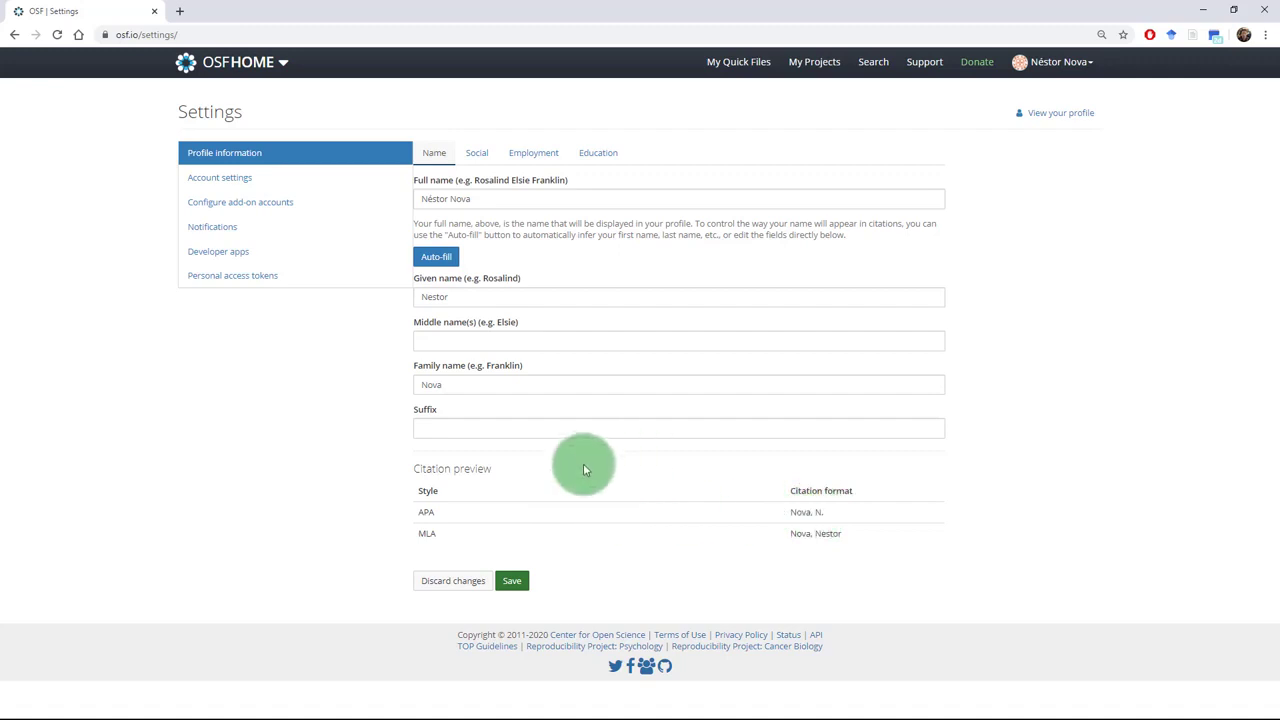
left_click(477, 156)
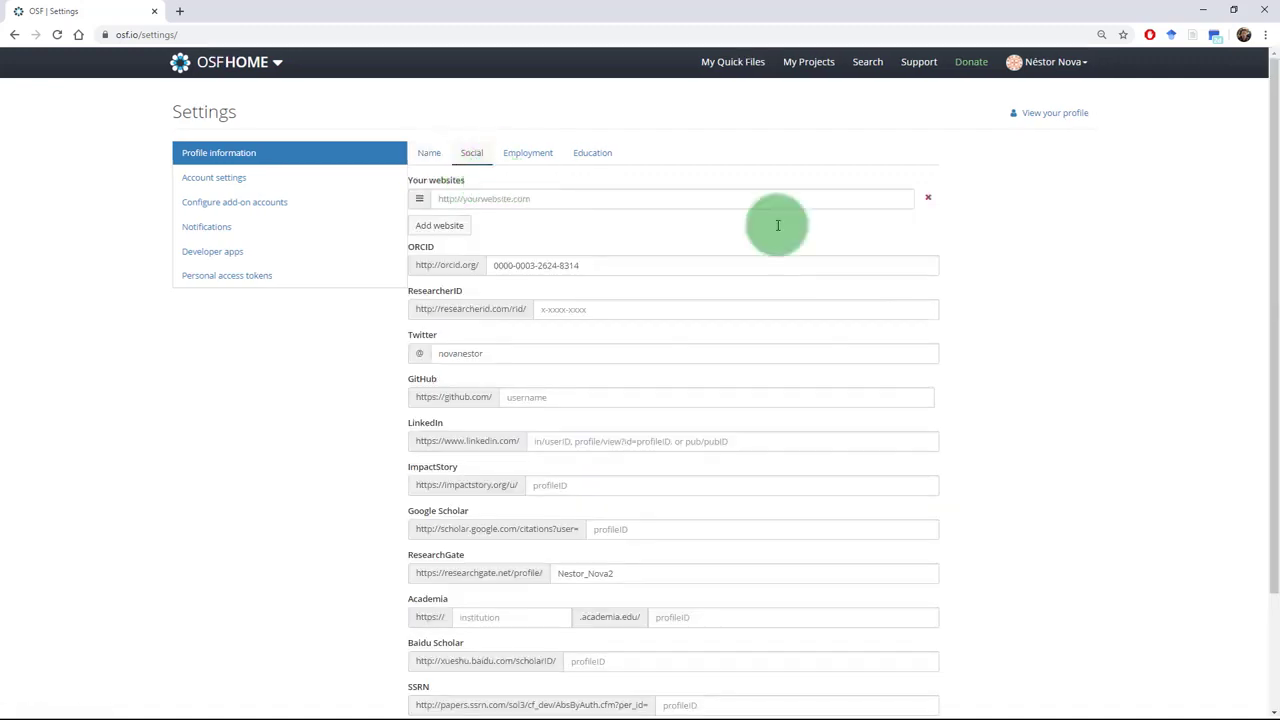
scroll(1029, 271, "down", 1)
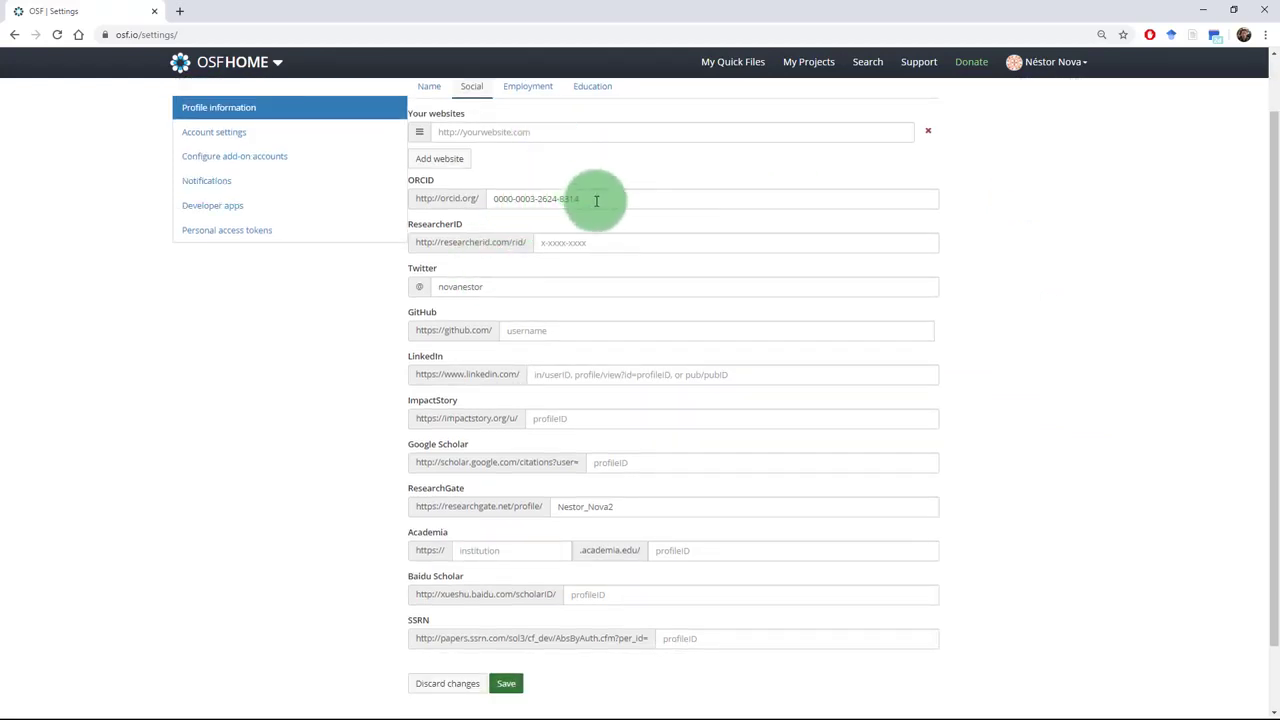
left_click(598, 200)
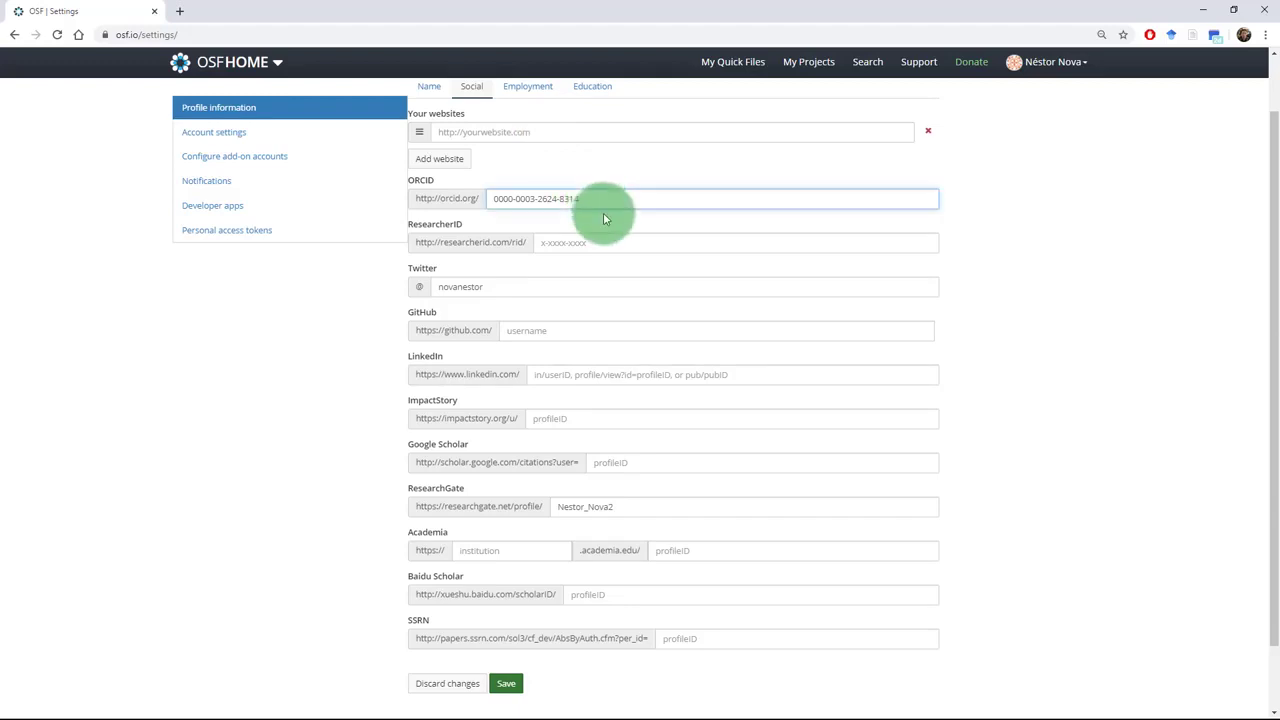
left_click(505, 286)
scroll(531, 280, "down", 1)
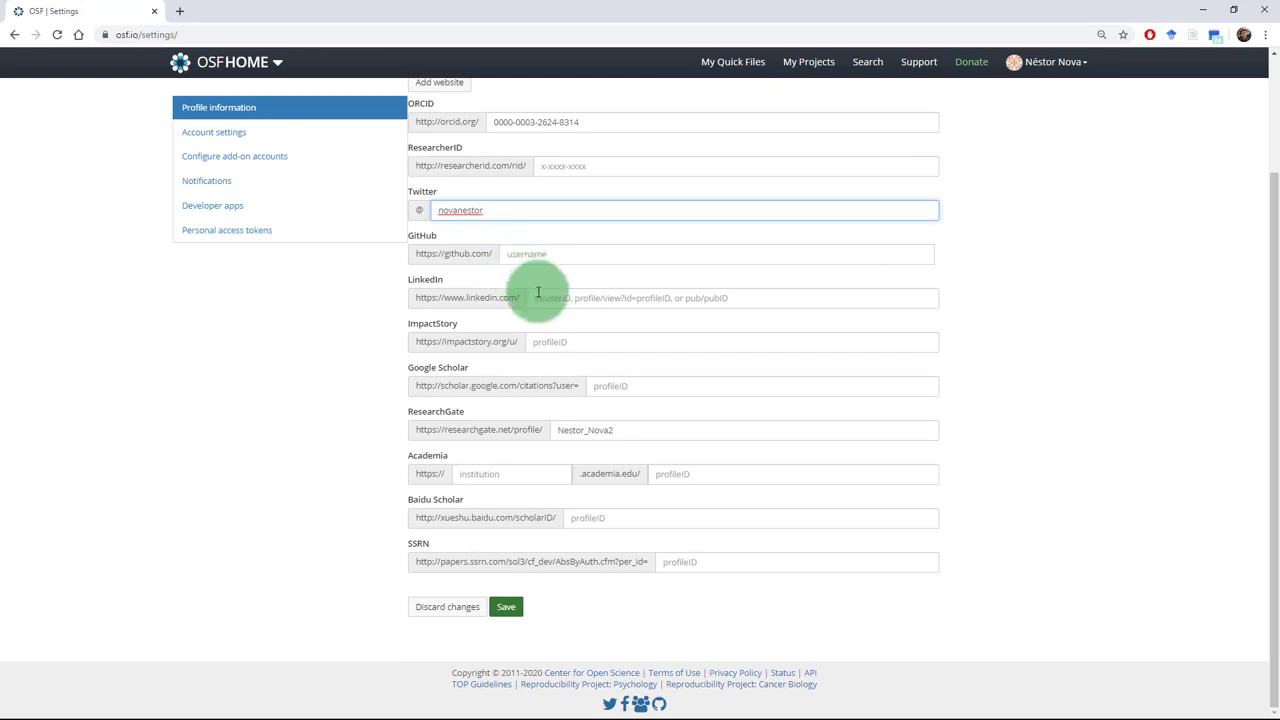
scroll(548, 309, "up", 2)
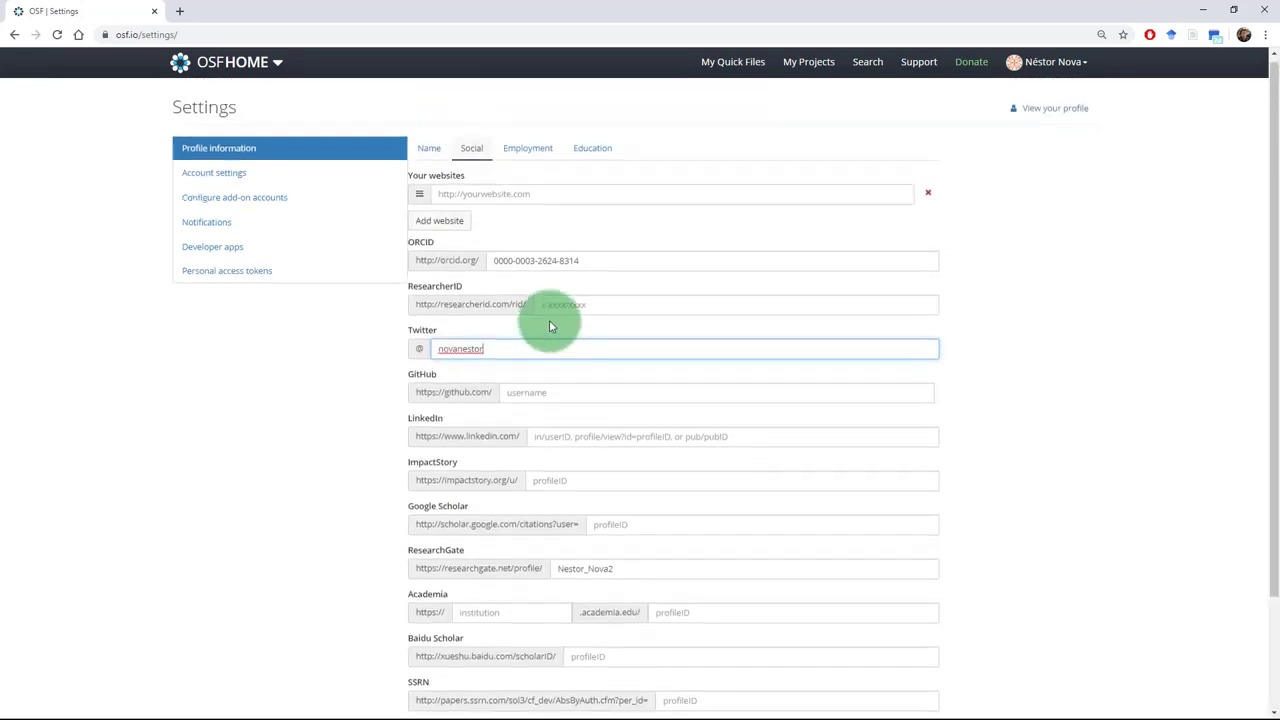
Save the IT Consultant employment at Pontificia Universidad Javeriana and the PhD in Engineering education entry.
left_click(523, 155)
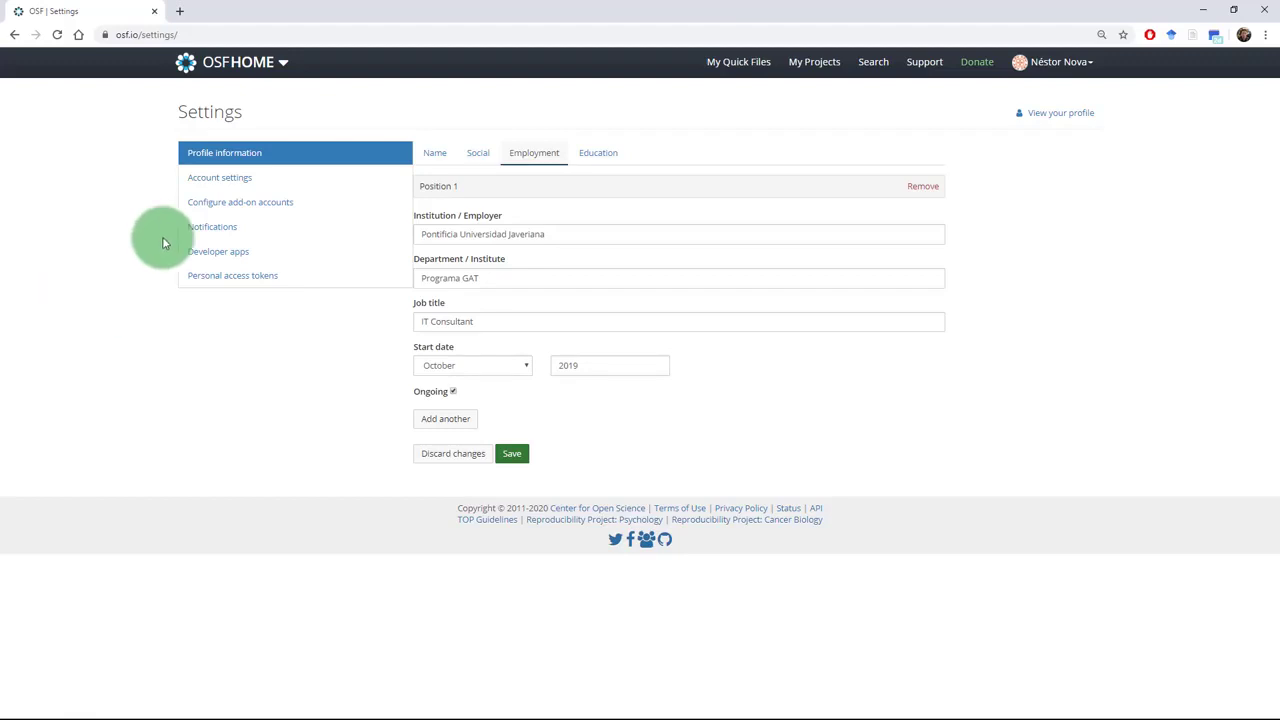
left_click(550, 233)
left_click(509, 278)
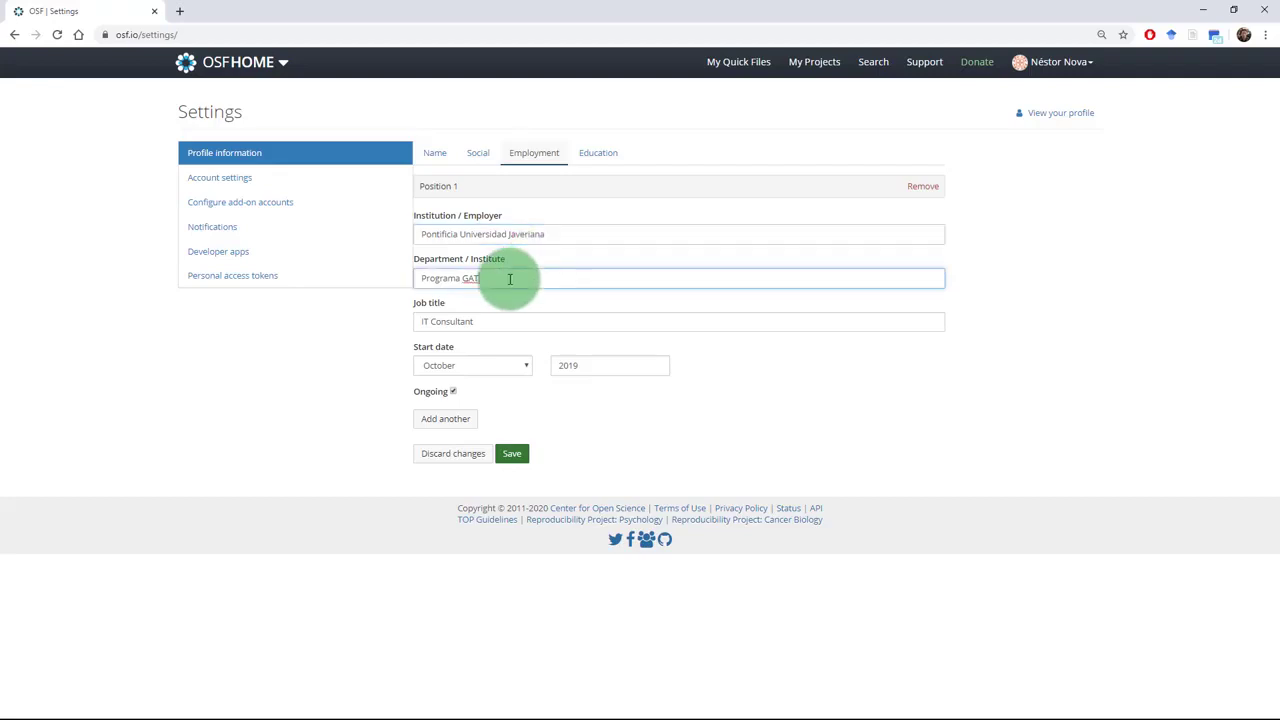
left_click(505, 323)
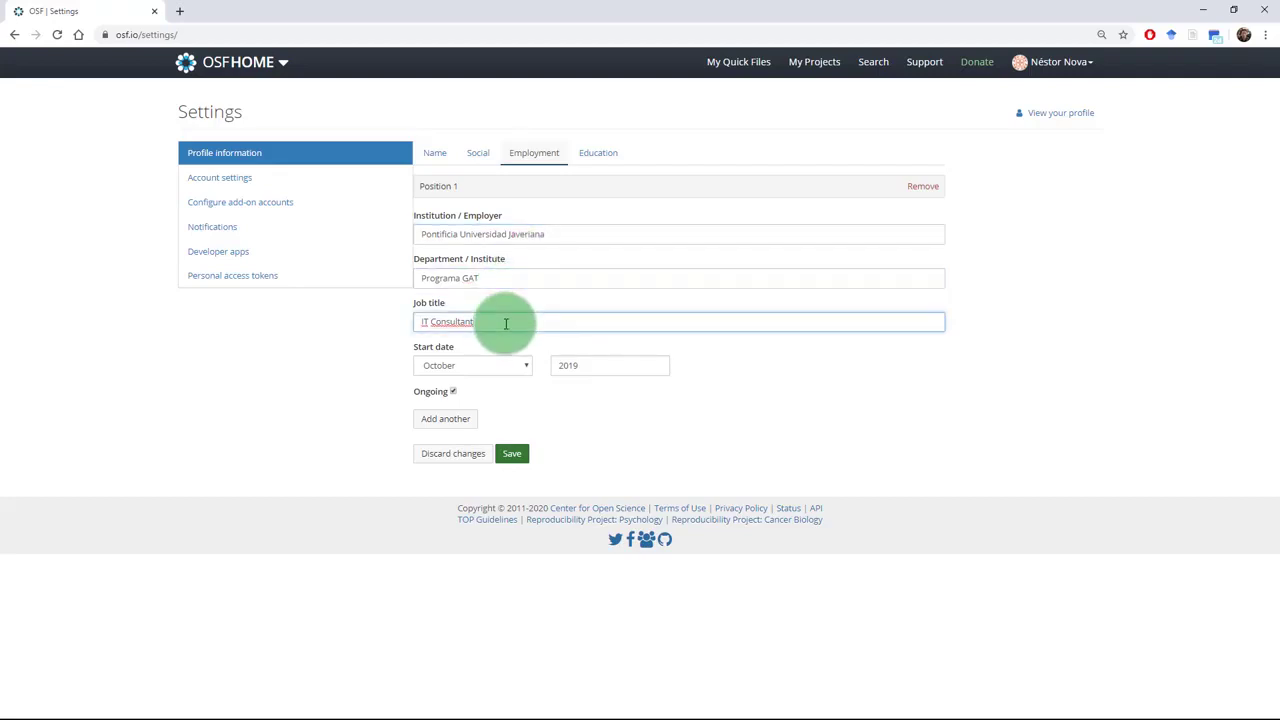
left_click(516, 457)
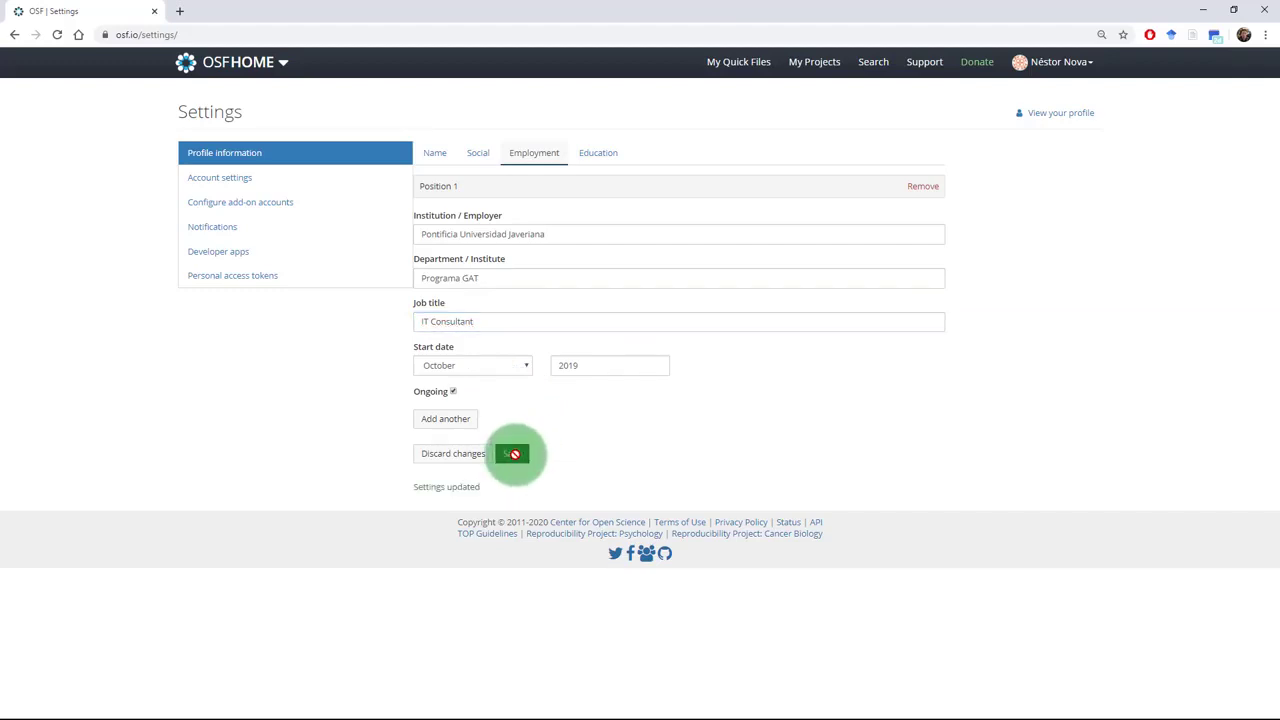
left_click(598, 155)
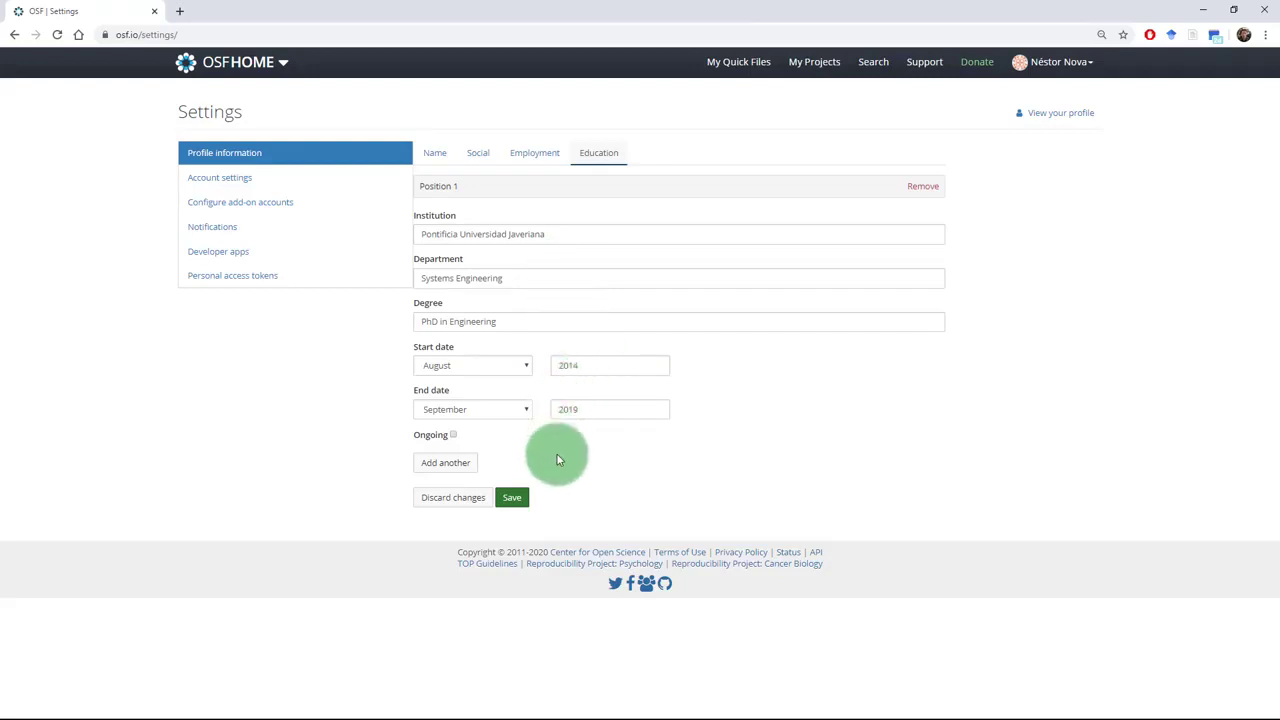
left_click(518, 503)
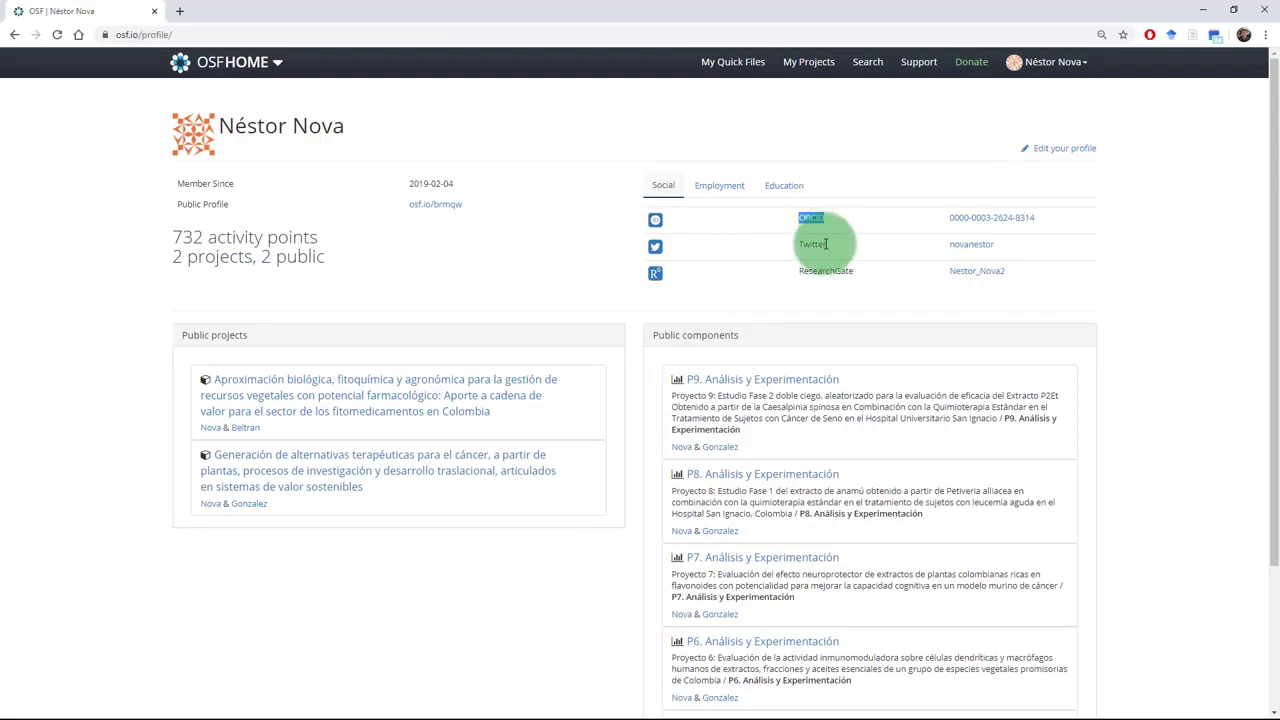
Highlight the Twitter and ResearchGate links, then expand the IT Consultant and PhD profile entries.
left_click_drag(800, 245, 1021, 244)
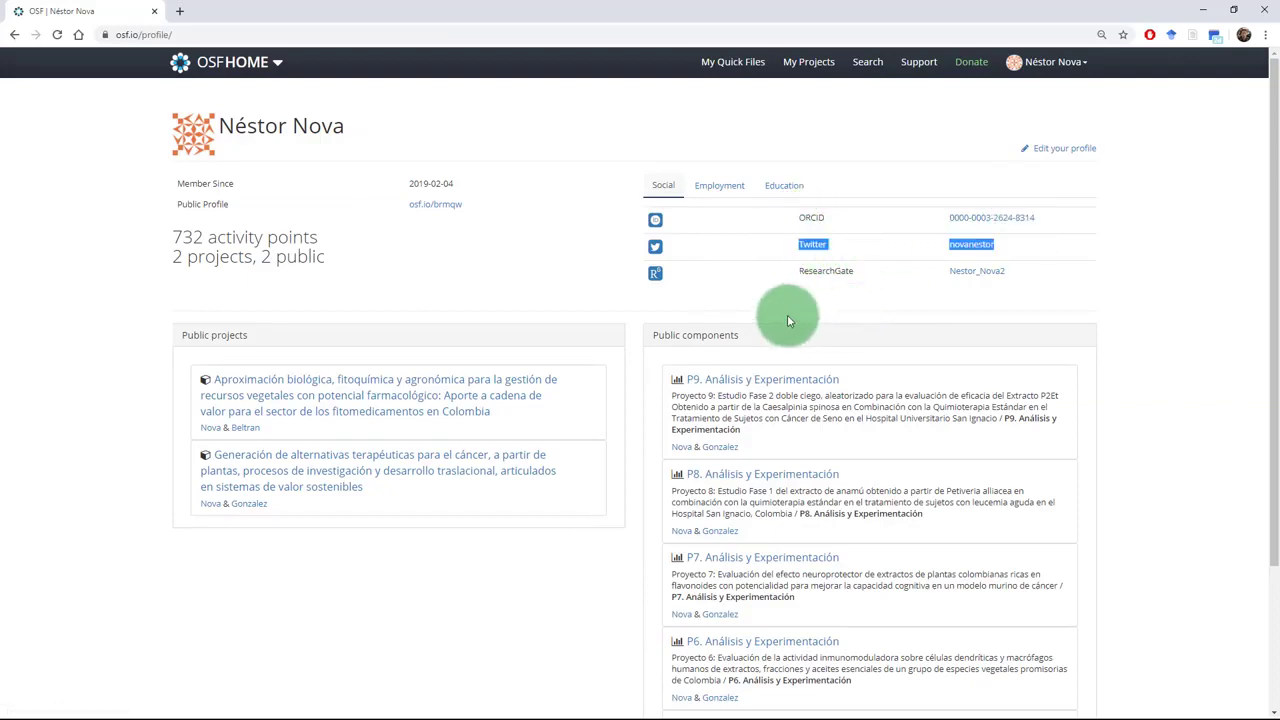
left_click_drag(795, 279, 976, 268)
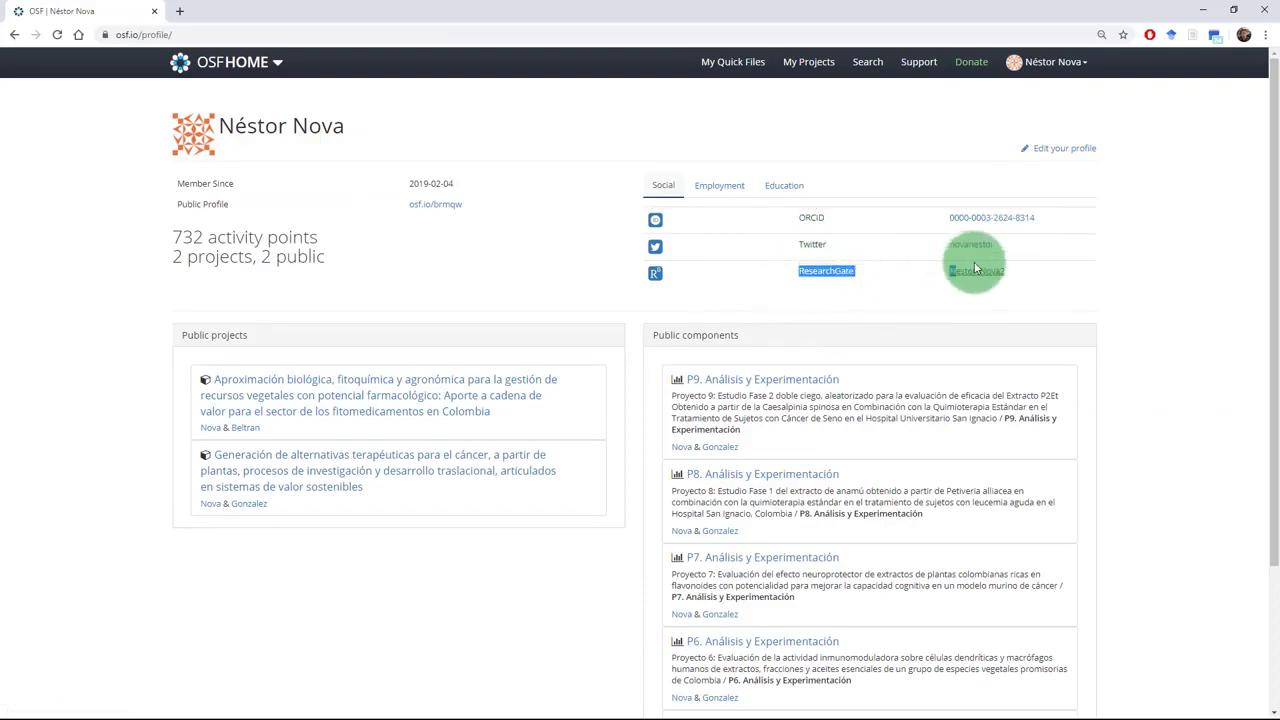
left_click(722, 188)
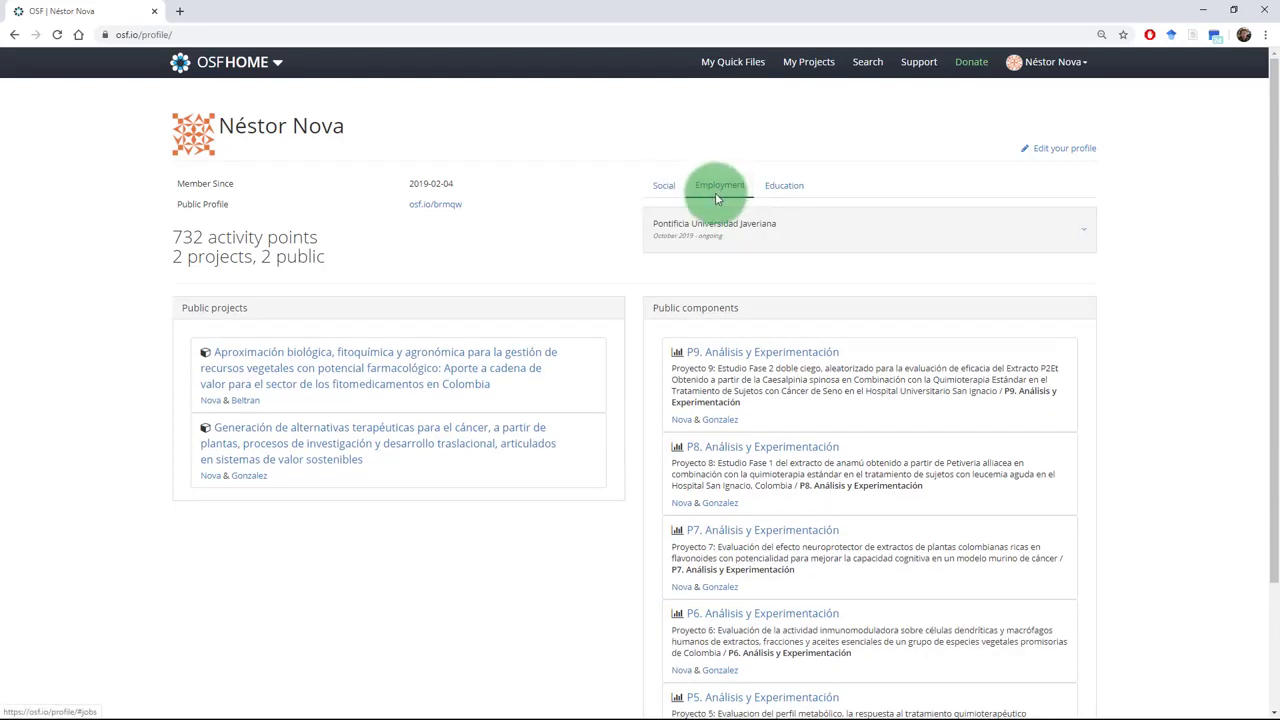
left_click(744, 240)
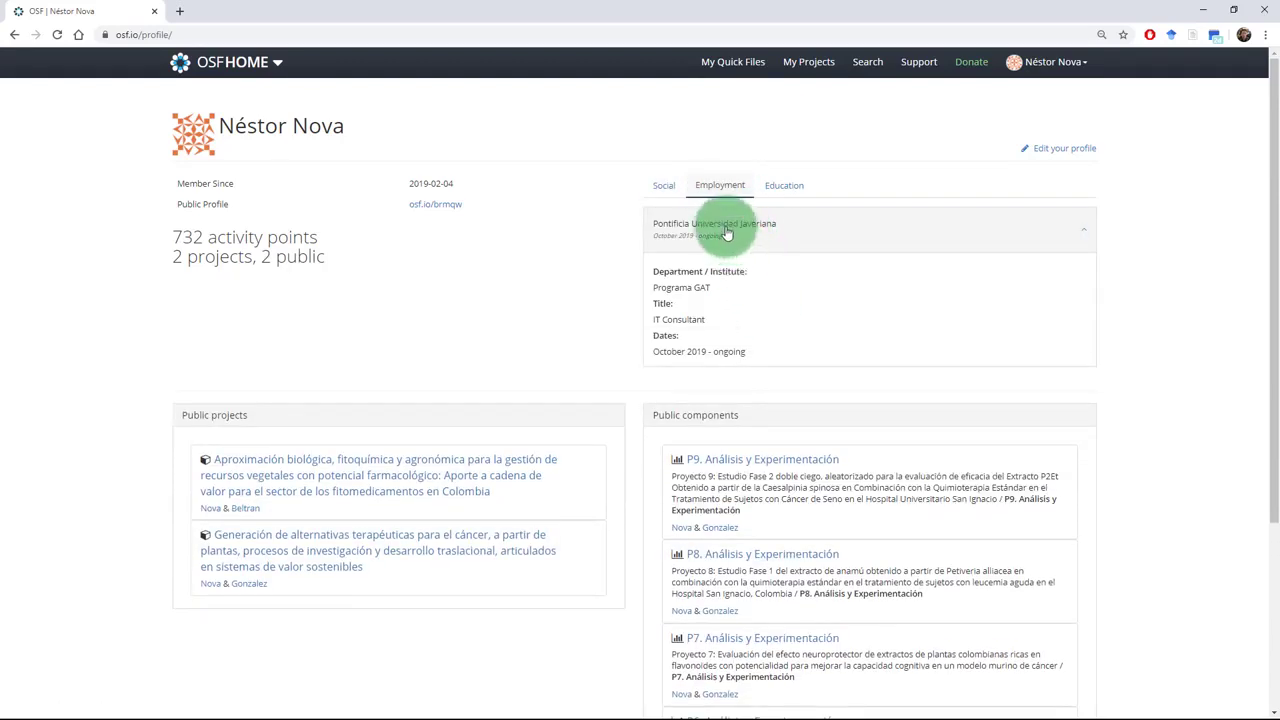
left_click(786, 186)
left_click(782, 229)
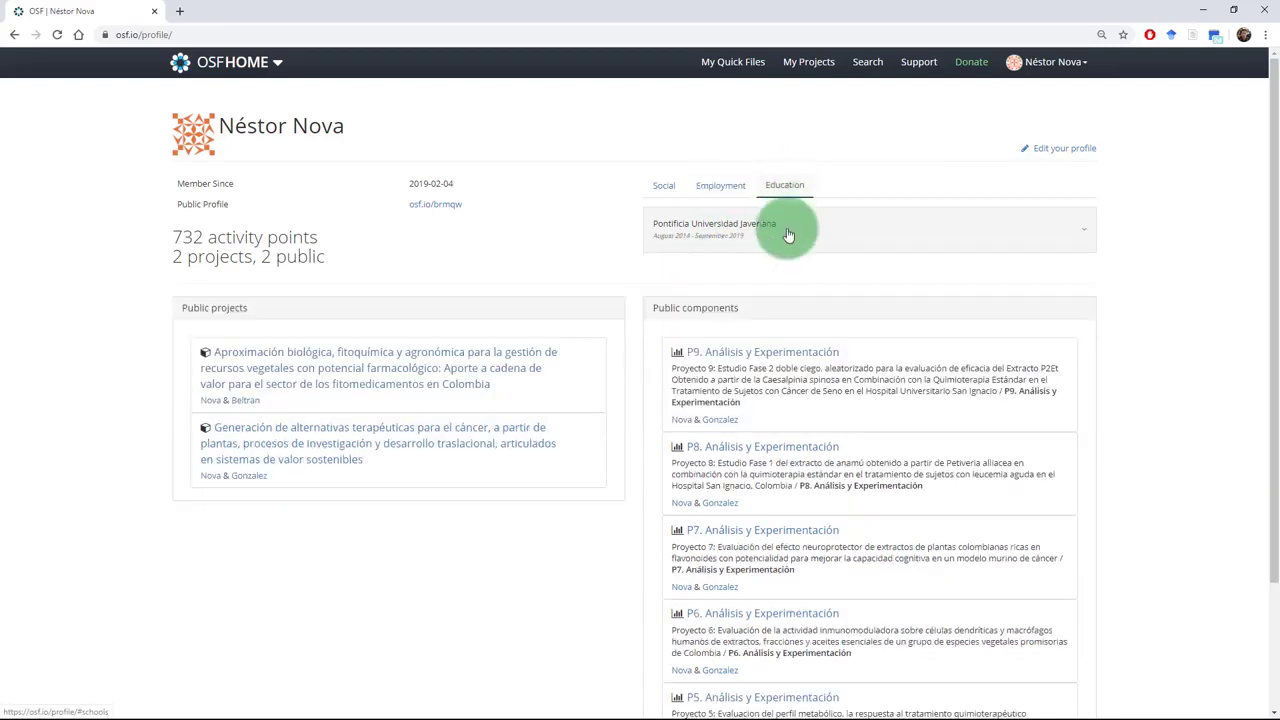